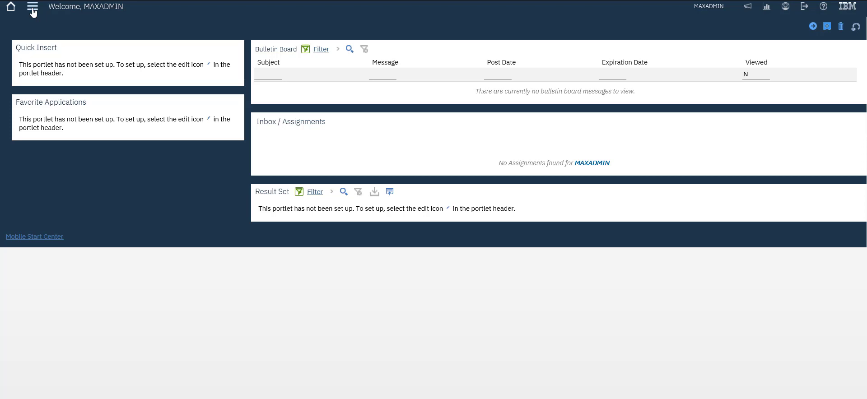
- Open the KM meter record in the Meters application and look up the available meter types
click(33, 8)
mouse_move(47, 73)
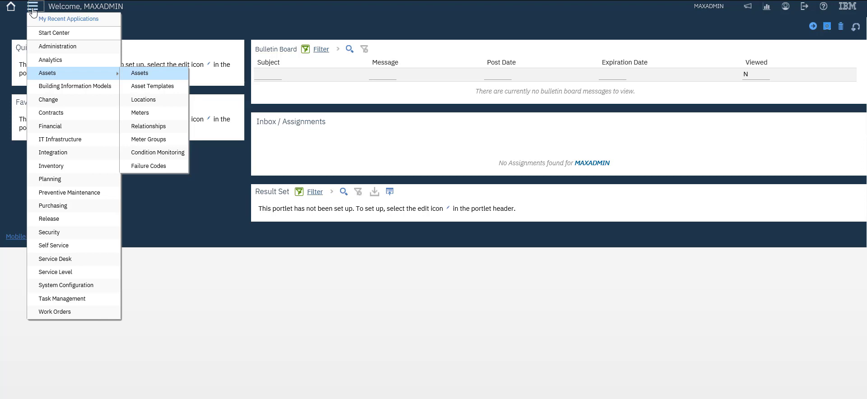
key(Down)
key(Down)
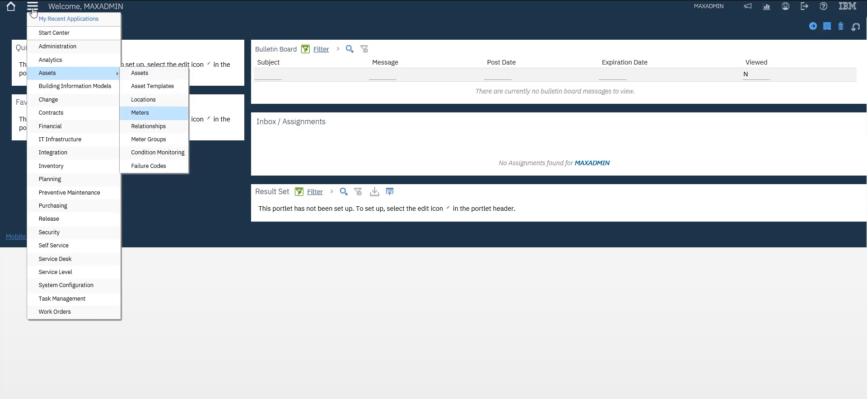
key(Return)
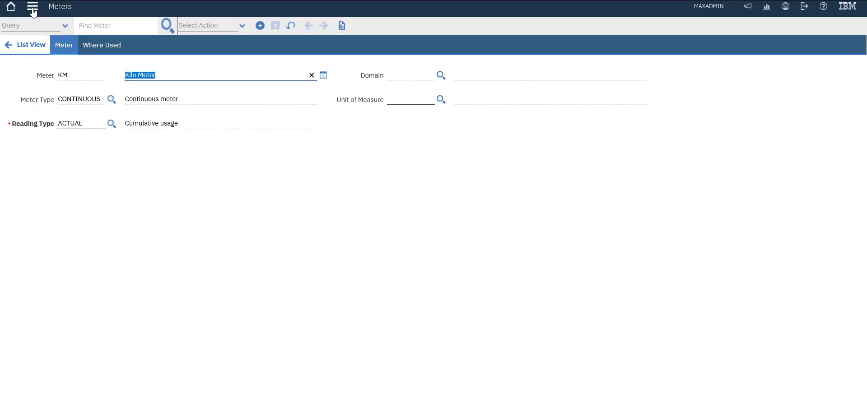
click(112, 99)
key(Escape)
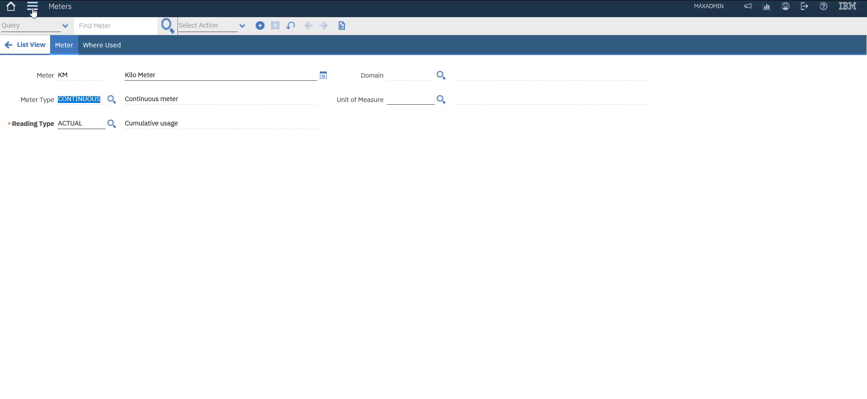
- Find the asset TEST in the Assets application and open its meters
click(33, 11)
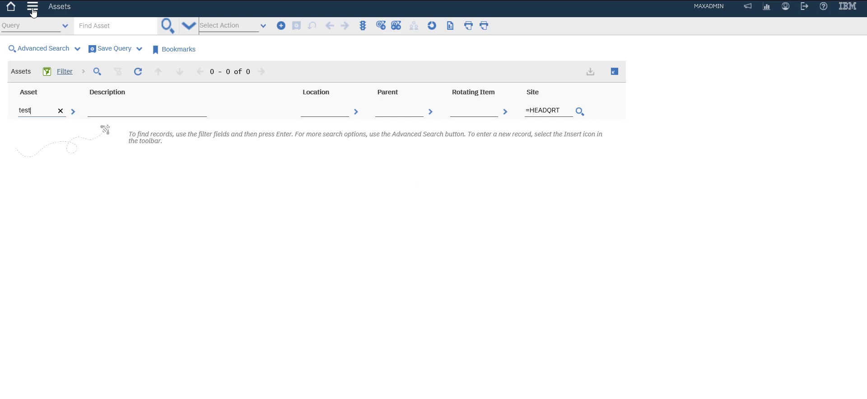
key(Return)
click(26, 127)
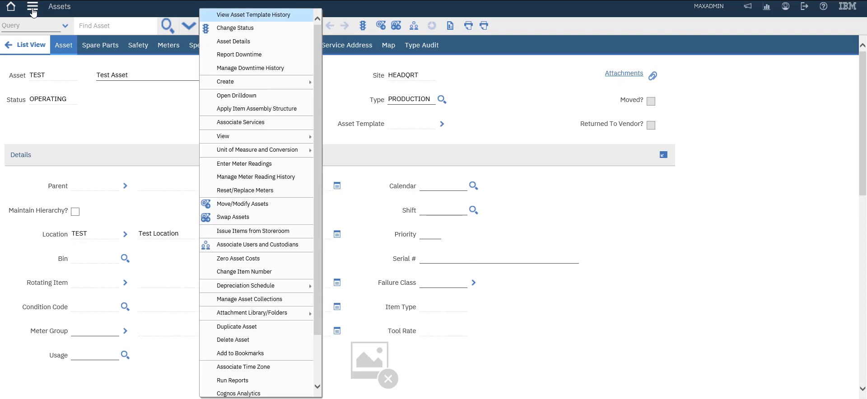
click(169, 46)
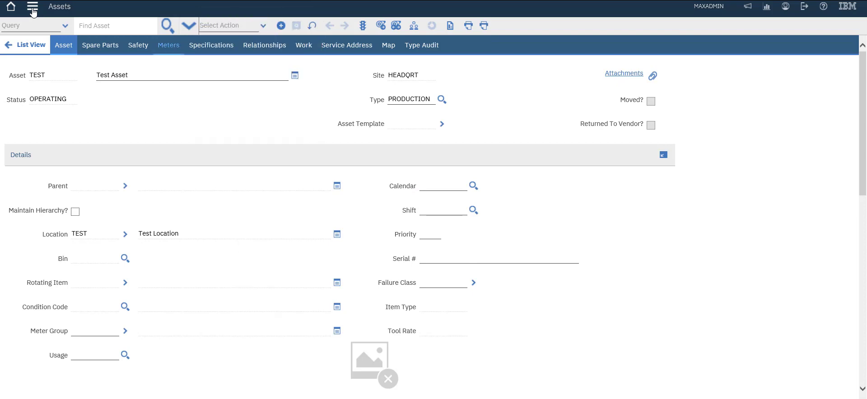
- Add a meter row to the TEST asset and assign the KM meter to it
click(35, 215)
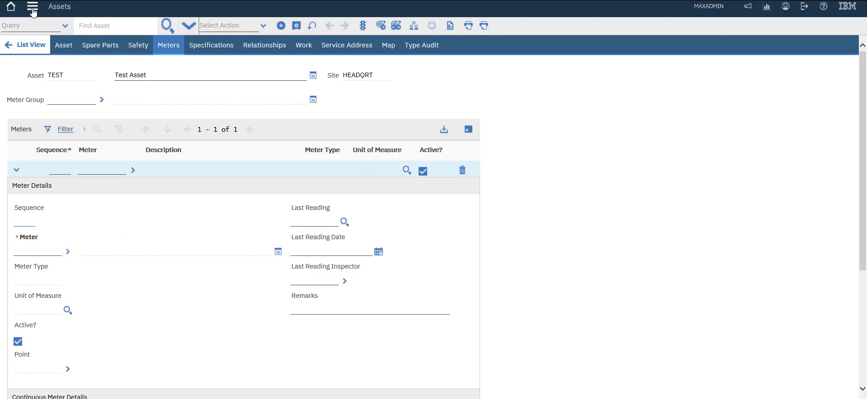
click(68, 252)
click(94, 263)
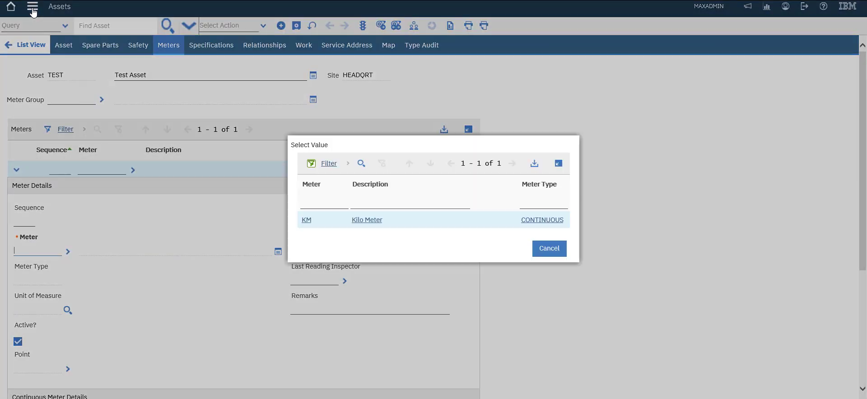
click(307, 220)
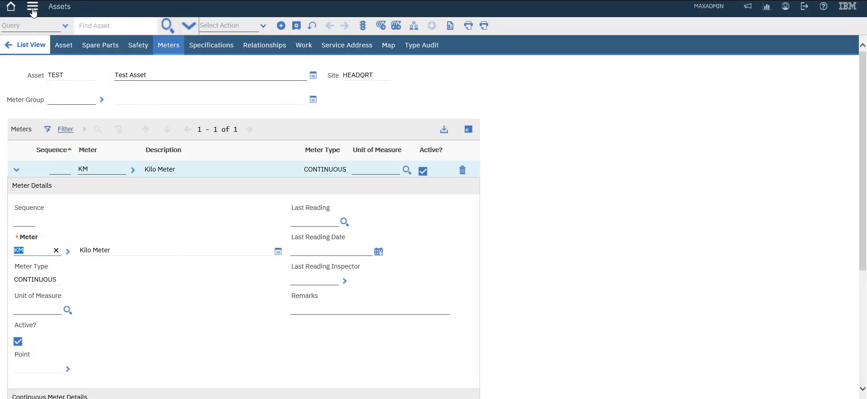
- Set the KM meter's average calculation method to ALL and its reading type to ACTUAL, and save the asset
drag(863, 162, 863, 262)
scroll(33, 12, down, 1)
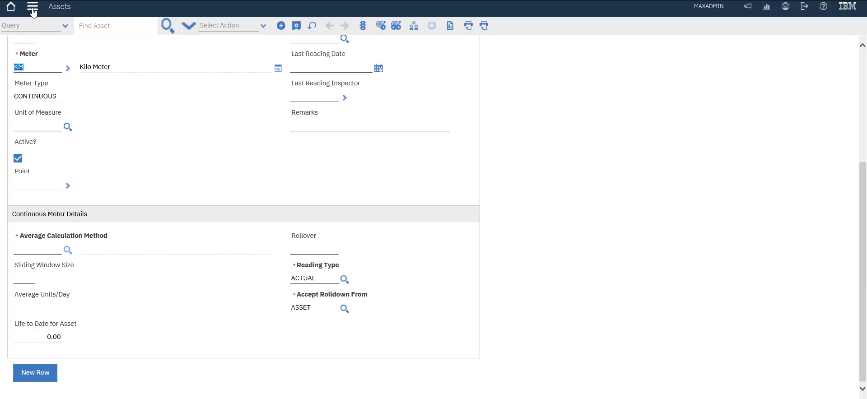
click(68, 251)
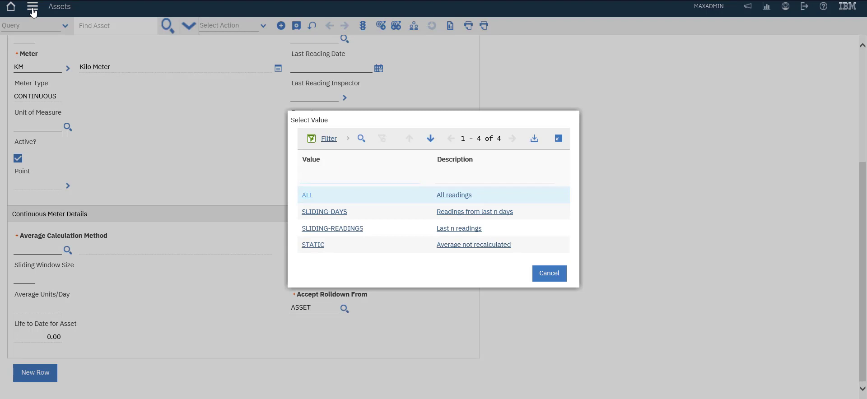
key(Return)
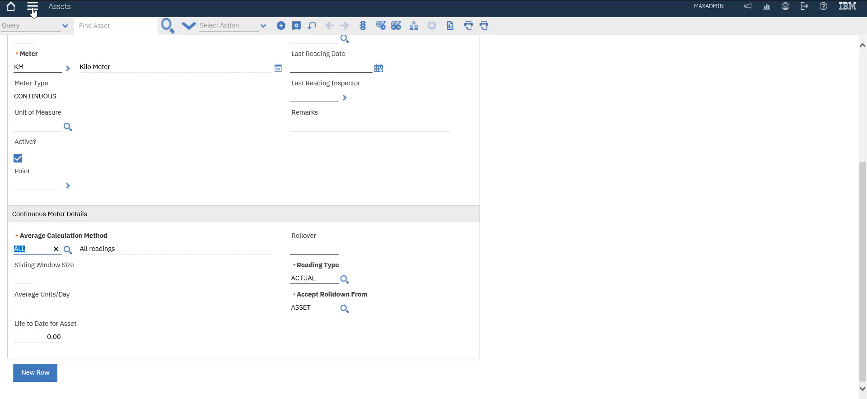
click(345, 280)
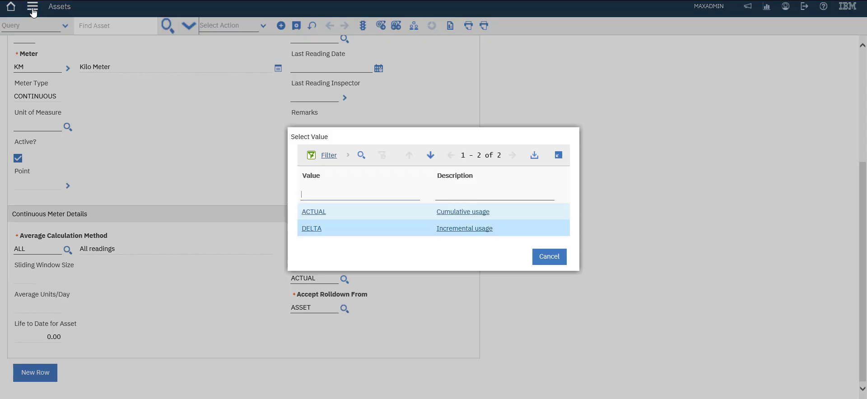
click(314, 212)
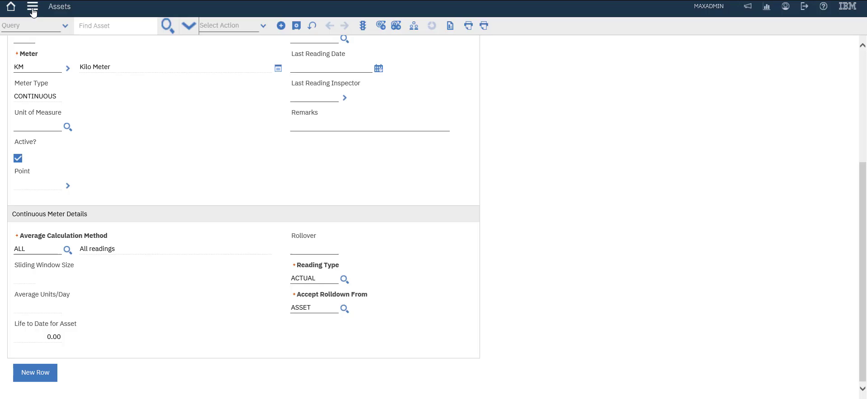
drag(863, 271, 863, 159)
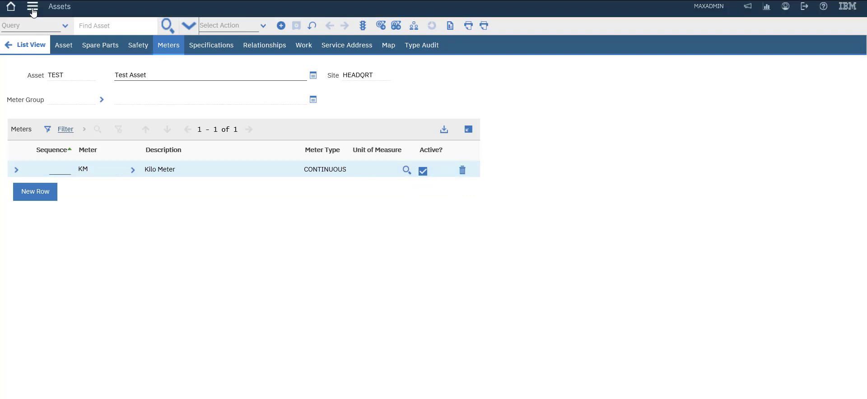
- Enter and save a new KM meter reading of 5000 for the asset, and check it in the meter reading history
key(ctrl+alt+a)
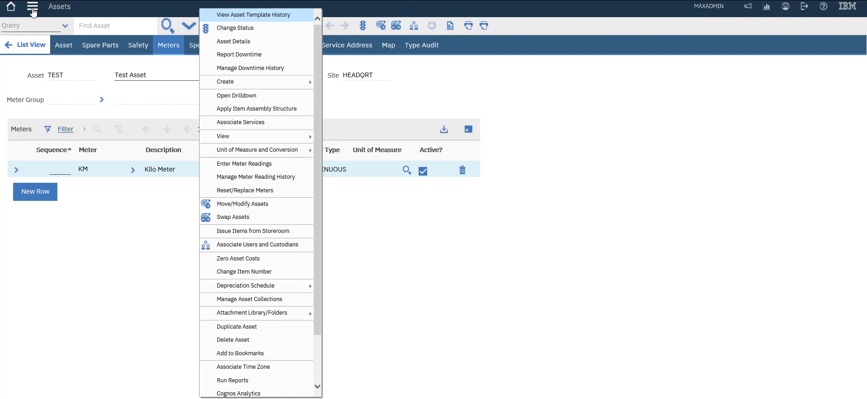
key(Down)
key(Down)
key(Down)
key(Down)
key(Down)
key(Down)
key(Down)
key(Down)
key(Down)
key(Down)
key(Down)
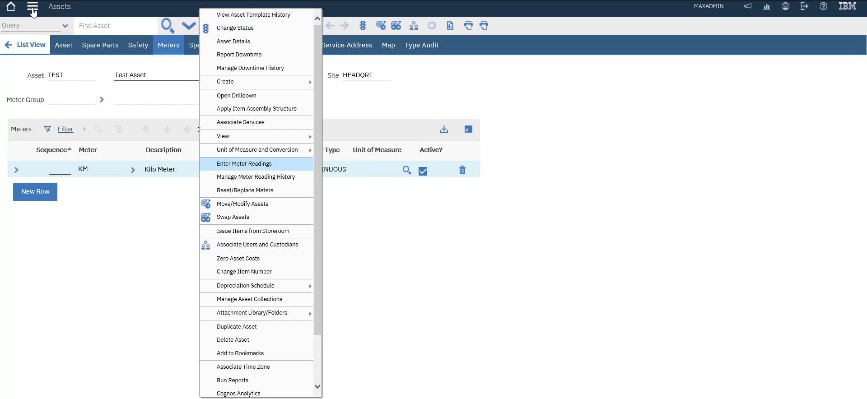
key(Up)
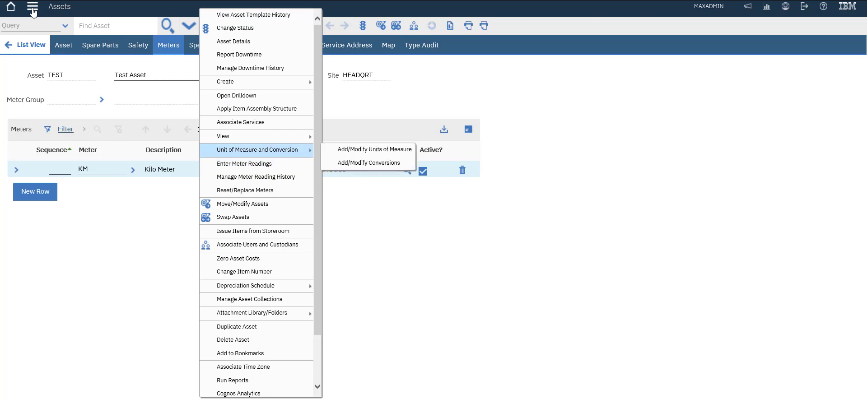
key(Down)
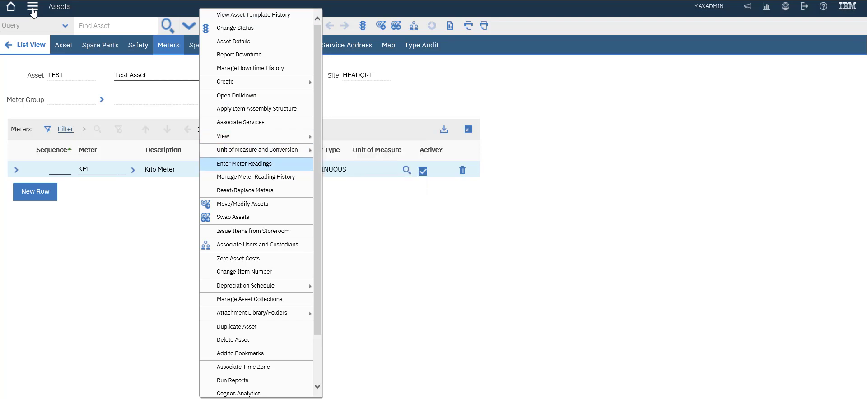
key(Return)
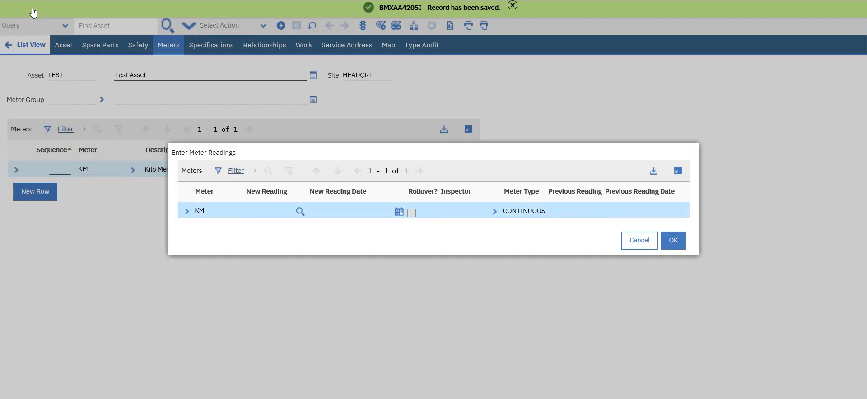
text(5000)
key(Tab)
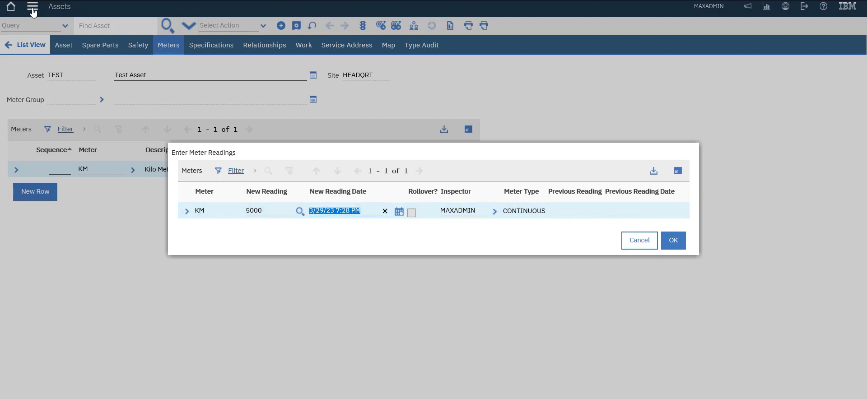
key(Return)
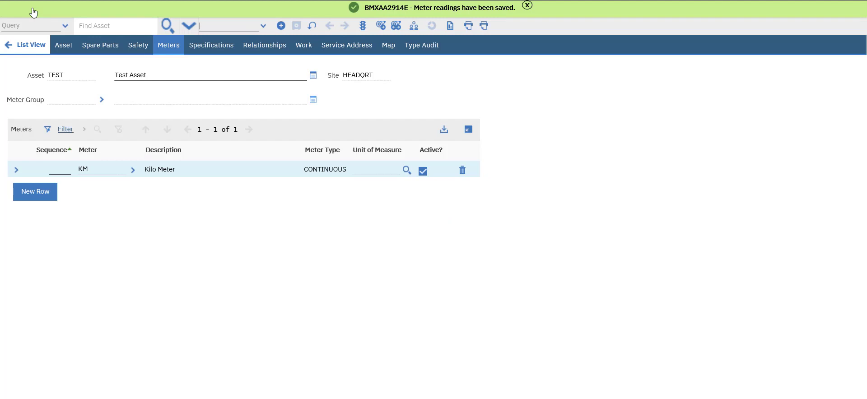
click(263, 25)
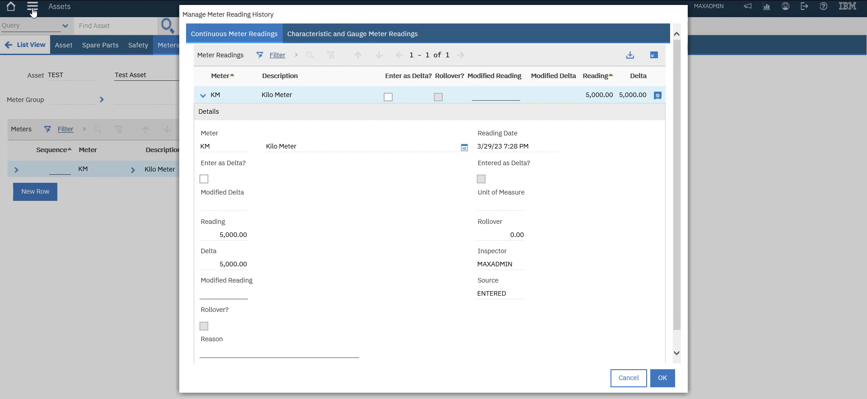
key(Return)
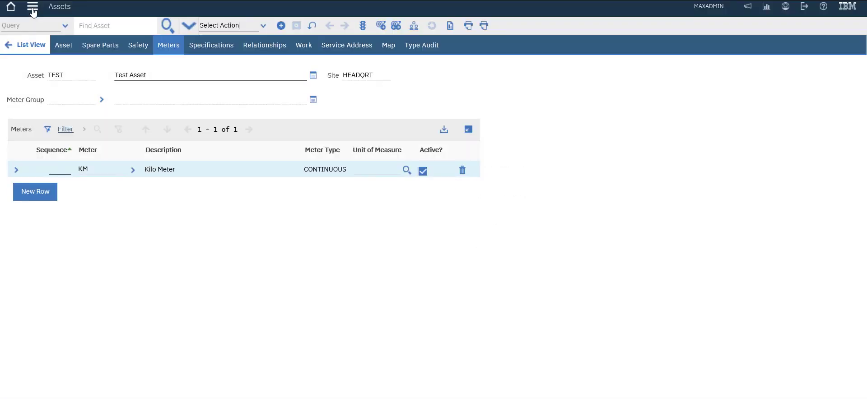
- Enter and save another KM meter reading of 6000 for the TEST asset
key(Down)
key(Down)
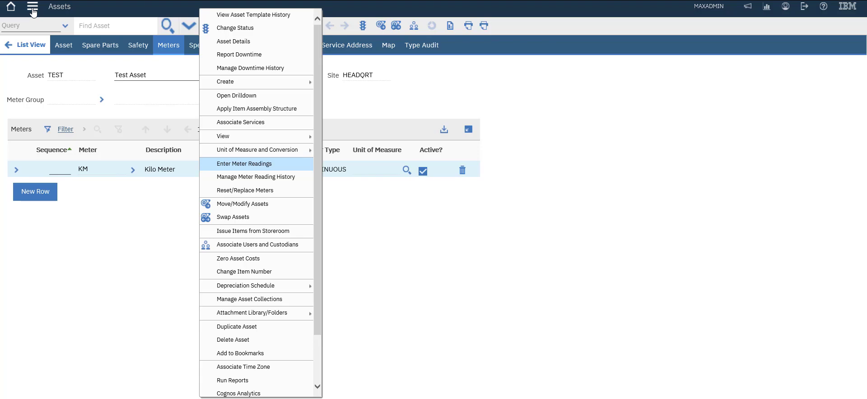
key(Return)
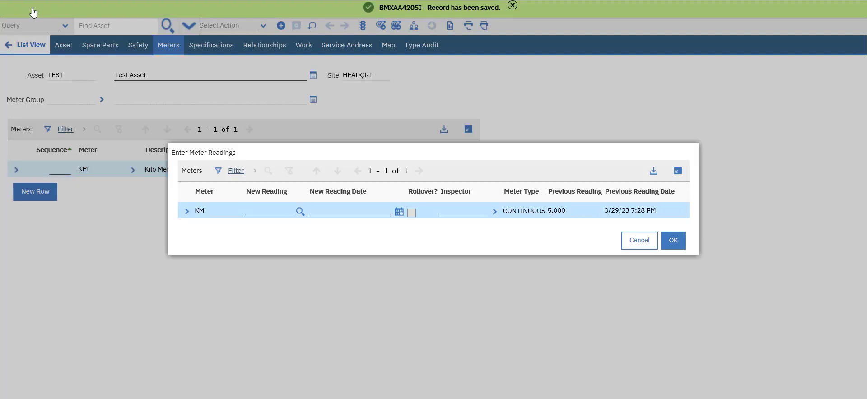
text(6000)
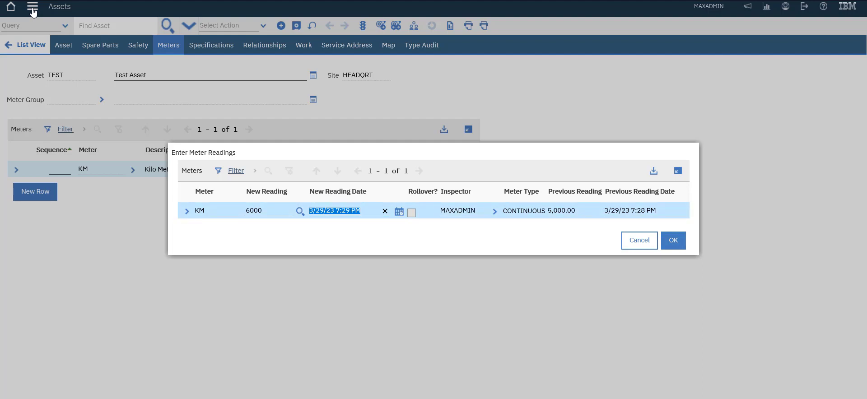
click(674, 240)
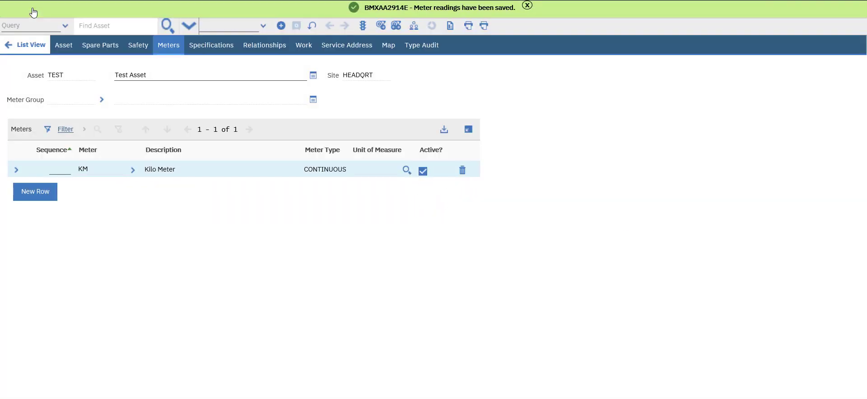
- Enter and save a third KM meter reading of 7000 for the asset
click(263, 26)
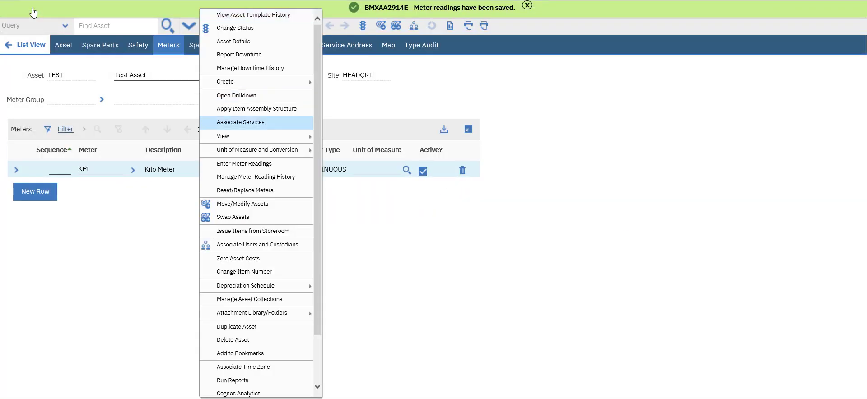
key(Return)
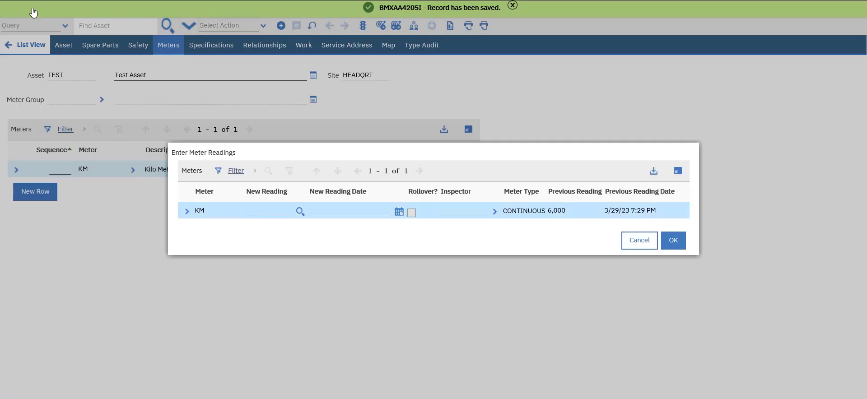
text(7000)
key(Tab)
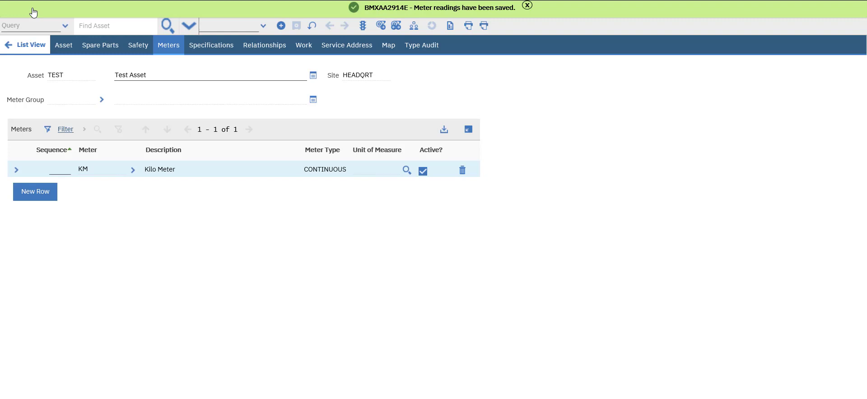
- Review the asset's continuous meter reading history, including the details of the latest KM reading
key(alt+Down)
key(Down)
key(Down)
key(Down)
key(Down)
key(Down)
key(Down)
key(Down)
key(Down)
key(Down)
key(Down)
key(Down)
key(Down)
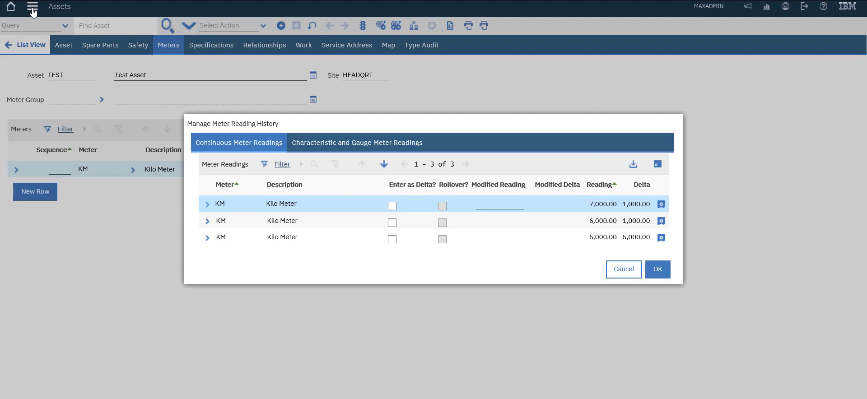
click(207, 205)
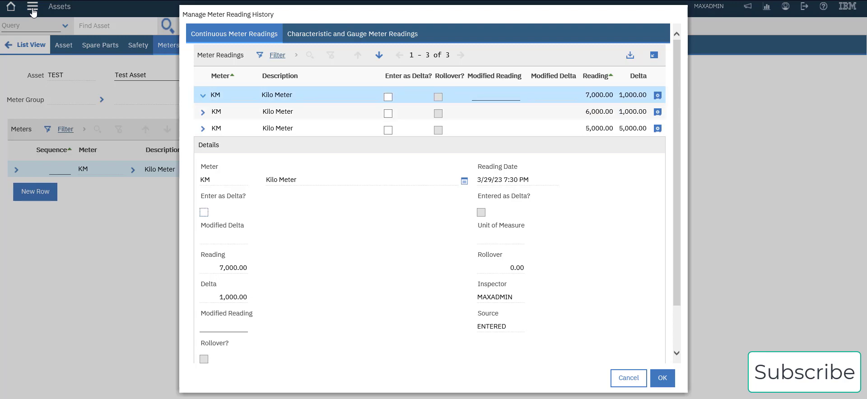
click(203, 96)
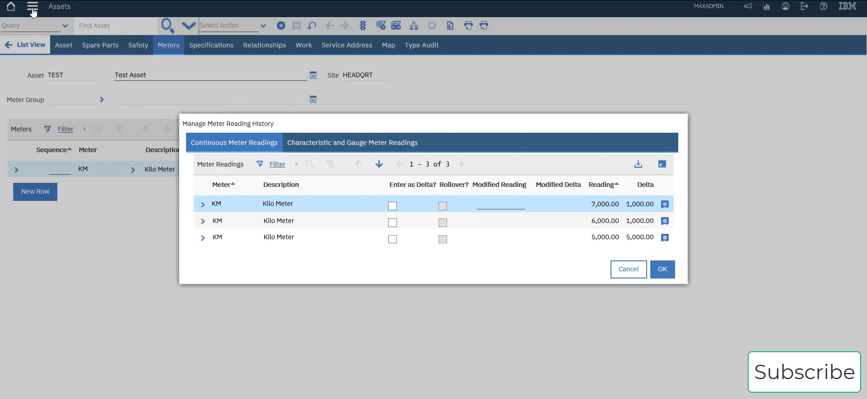